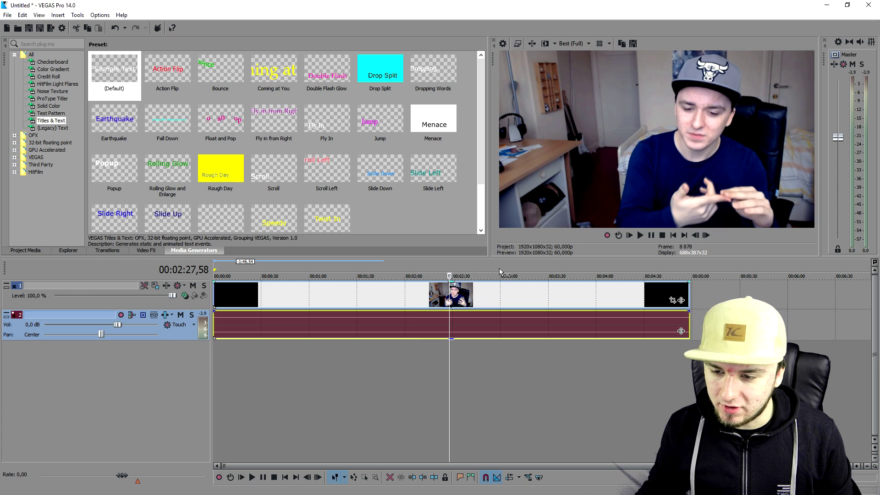
- Place the playhead at 00:03:08,46, where the subscriber-count screen appears
left_click(505, 269)
left_click(515, 268)
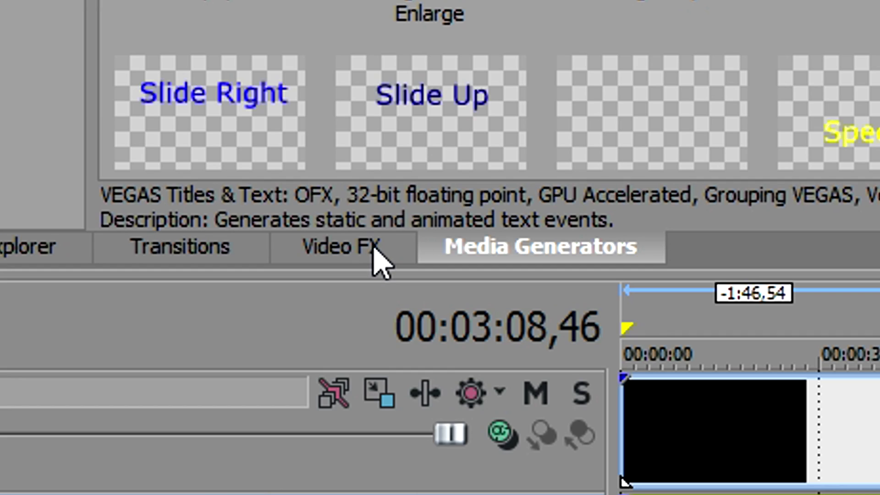
- Apply Color Corrector from Video FX to the reaction clip and park its window top-left
left_click(374, 251)
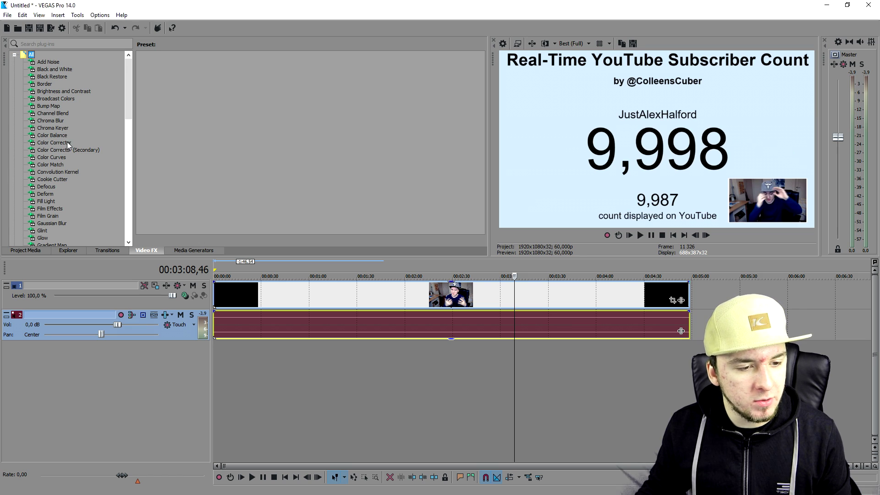
left_click_drag(67, 141, 425, 287)
left_click_drag(423, 64, 595, 268)
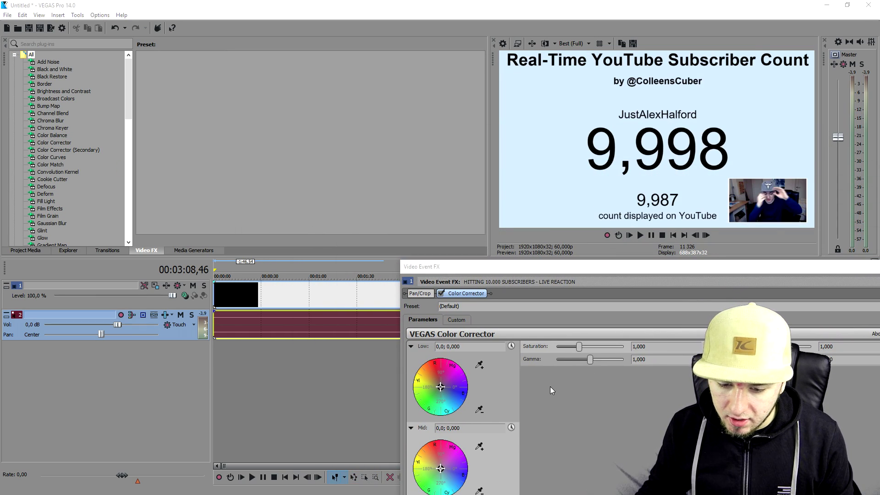
left_click_drag(480, 271, 255, 69)
left_click_drag(669, 126, 328, 142)
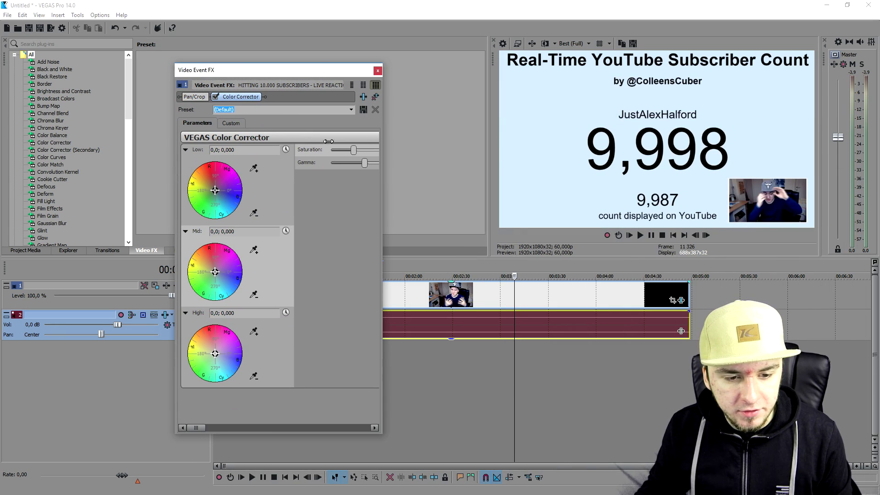
left_click_drag(295, 70, 378, 36)
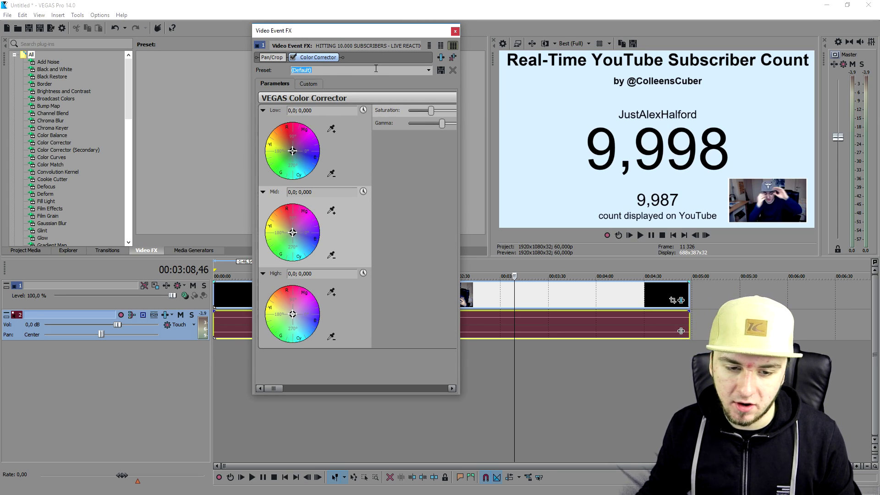
- Shift the Low, Mid and High colour wheels toward blue and close the settings
left_click_drag(292, 150, 295, 153)
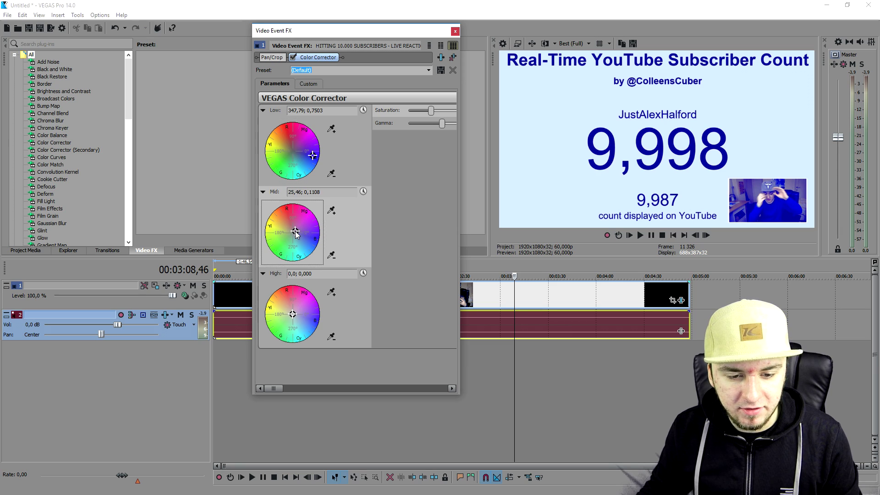
left_click_drag(299, 233, 285, 219)
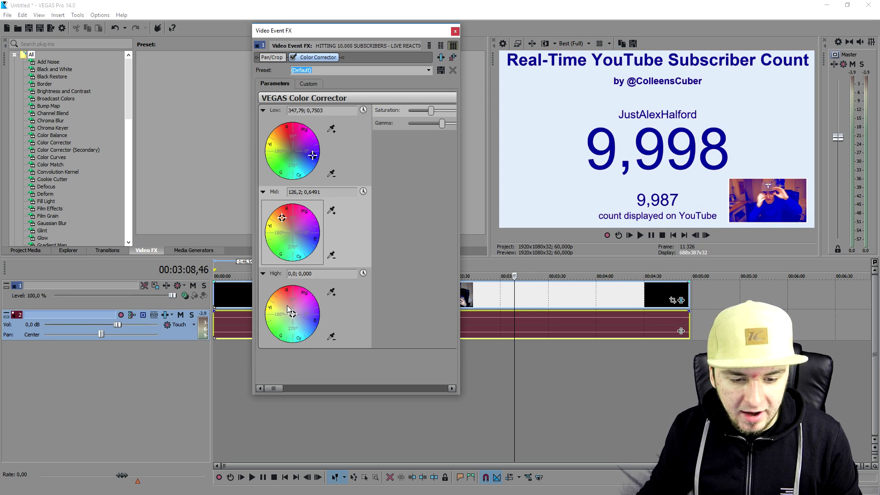
mouse_move(293, 314)
left_mouse_down()
mouse_move(294, 344)
mouse_move(286, 329)
mouse_move(295, 327)
left_mouse_up()
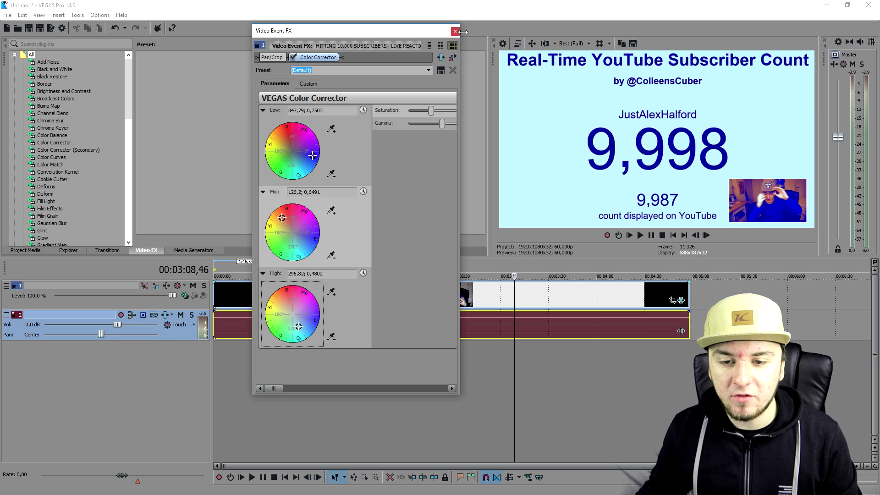
left_click(458, 32)
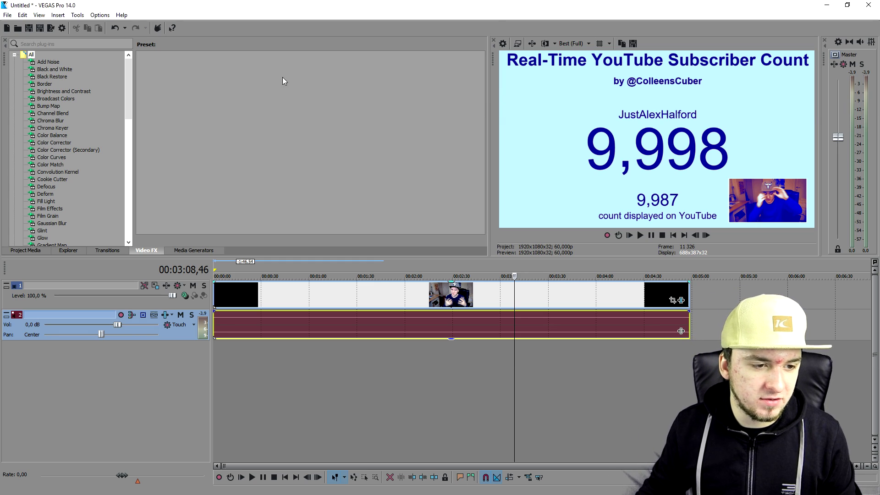
- Apply the Default Brightness and Contrast preset to the reaction clip
left_click(64, 91)
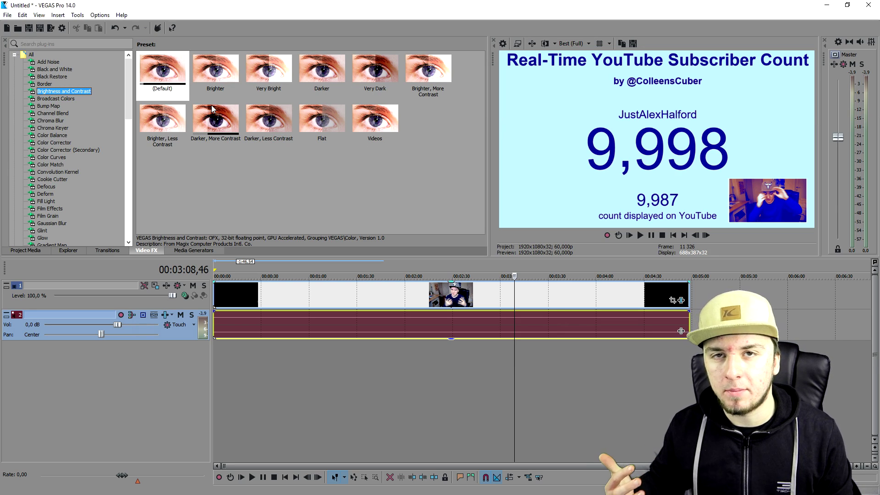
left_click_drag(162, 71, 480, 288)
left_click_drag(354, 36, 299, 156)
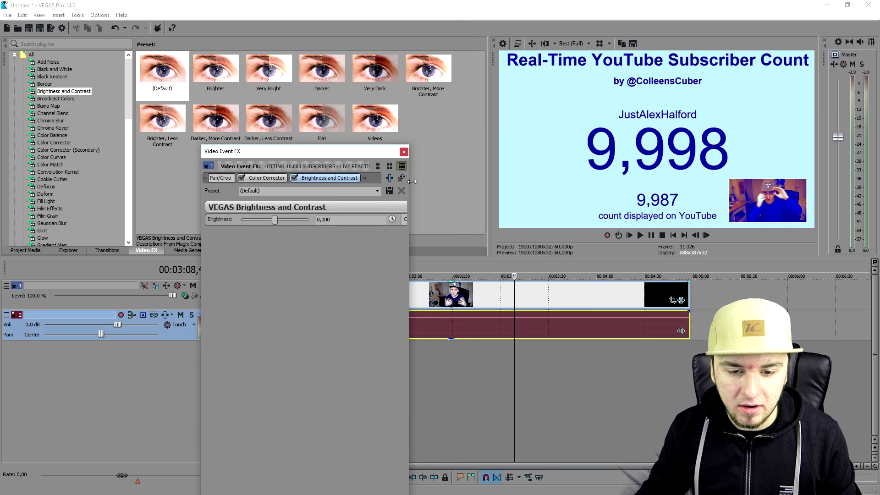
left_click_drag(408, 218, 743, 219)
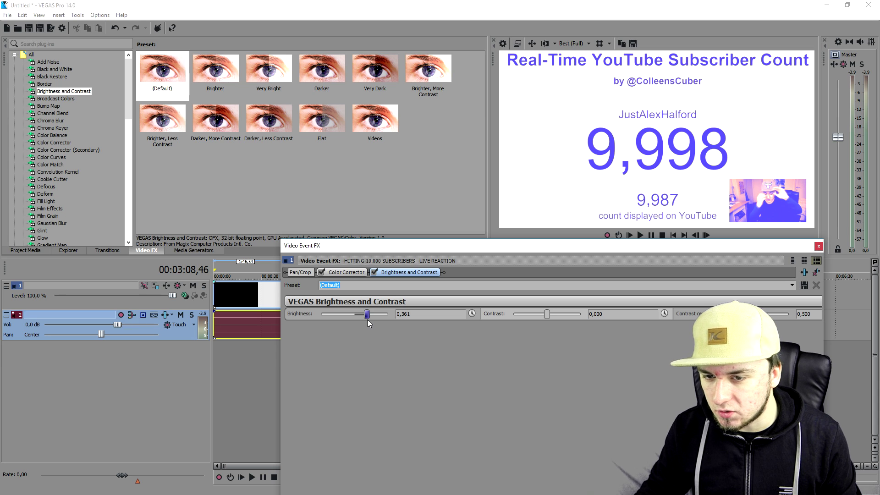
- Set the Brightness value to 0,000
mouse_move(367, 320)
left_mouse_down()
mouse_move(340, 321)
mouse_move(350, 320)
left_mouse_up()
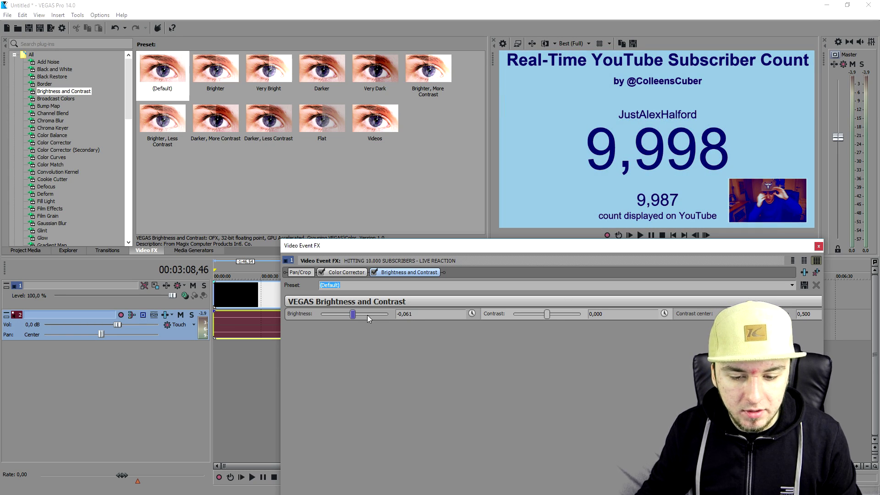
double_click(405, 314)
type("0")
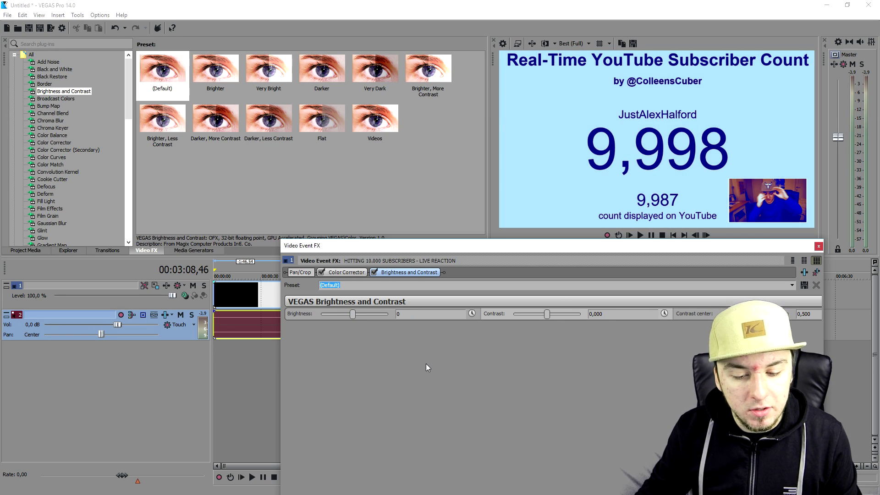
key("Return")
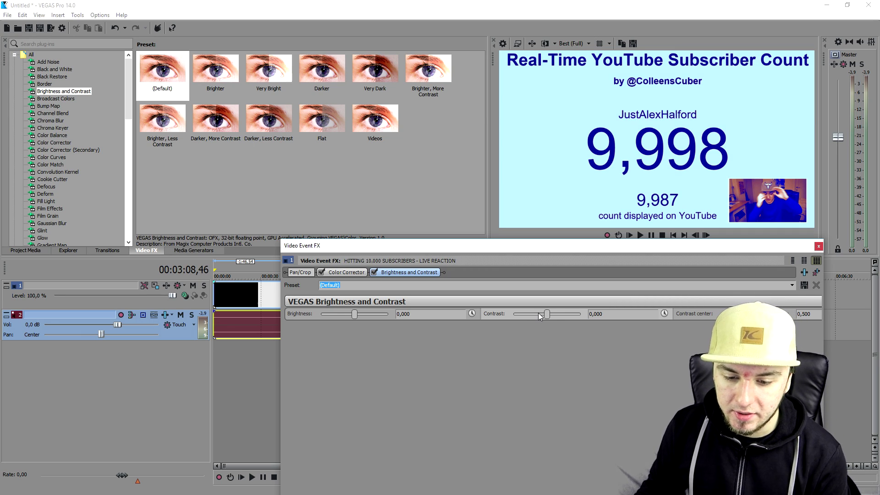
- Set Contrast to 0,252 and Contrast center to 0,741, then switch to File Explorer
left_click_drag(548, 314, 556, 316)
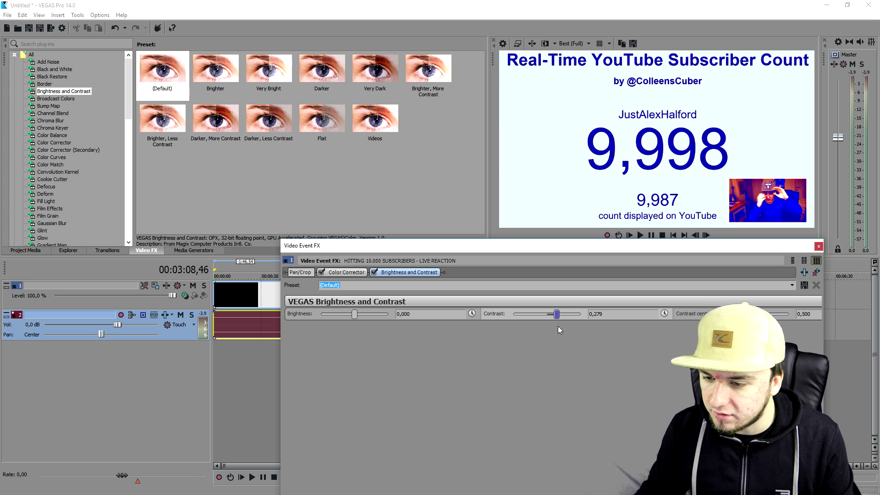
mouse_move(557, 326)
left_mouse_down()
mouse_move(533, 327)
mouse_move(553, 328)
left_mouse_up()
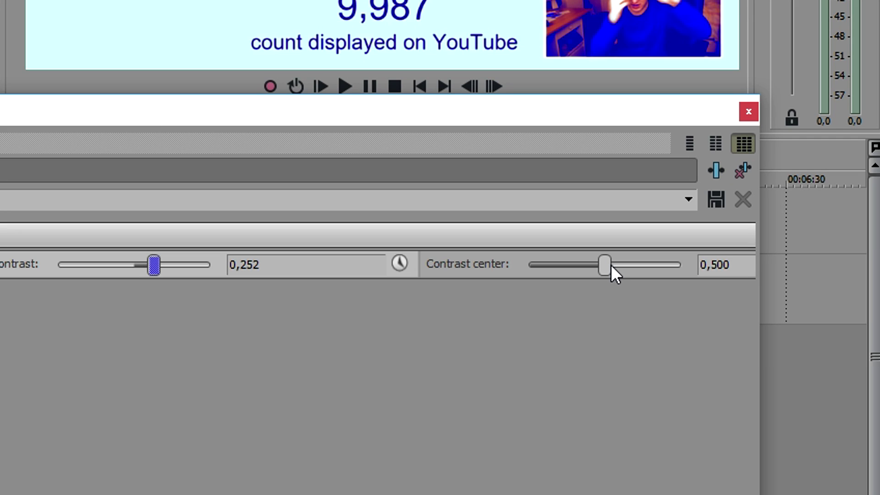
left_click_drag(611, 267, 682, 287)
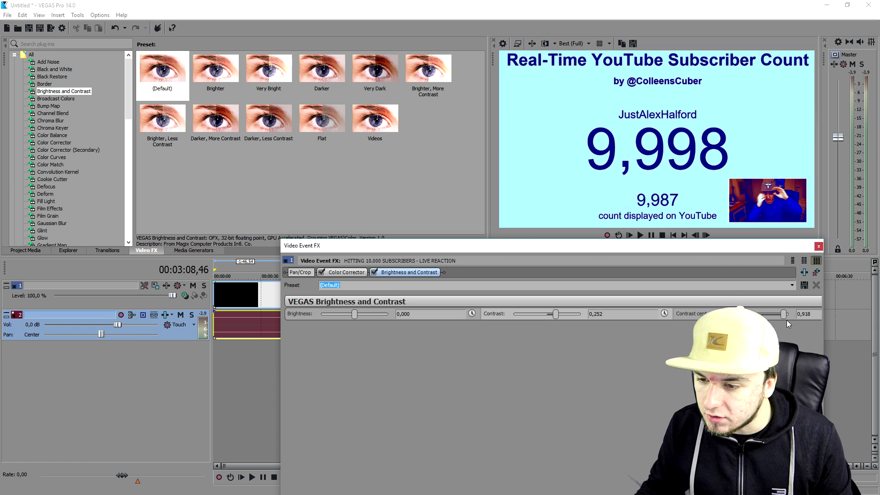
left_click_drag(788, 324, 797, 313)
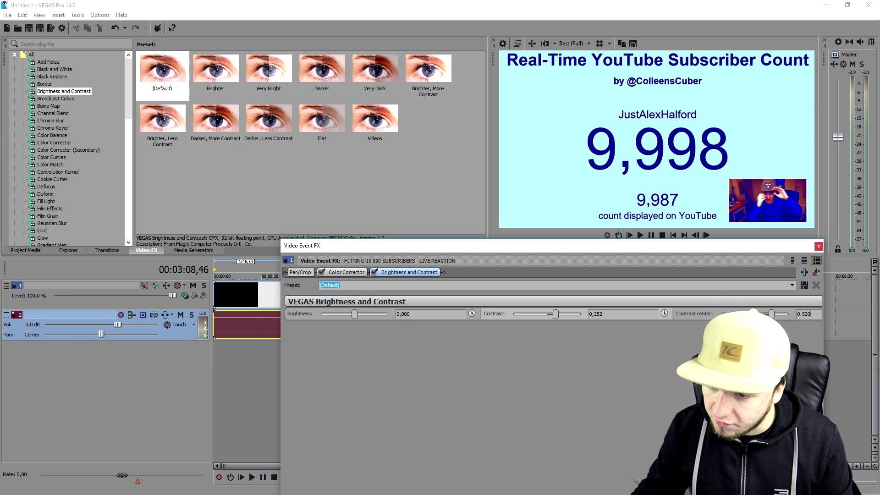
left_click(789, 216)
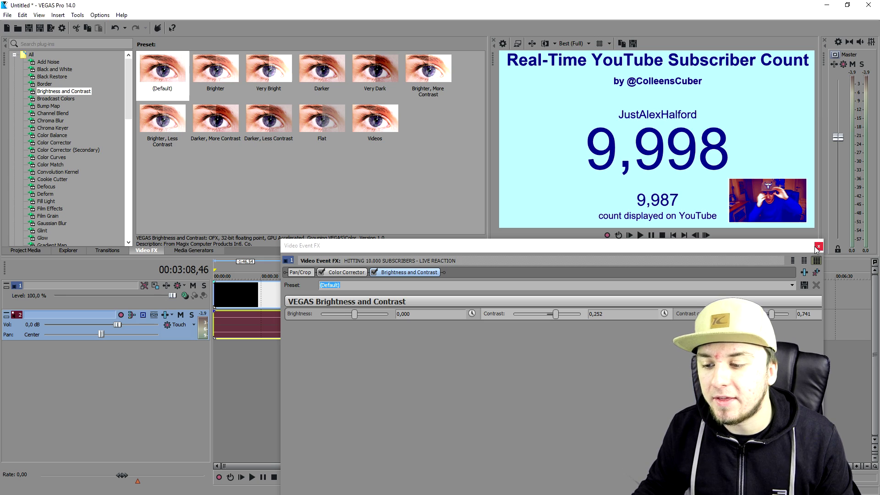
left_click(819, 247)
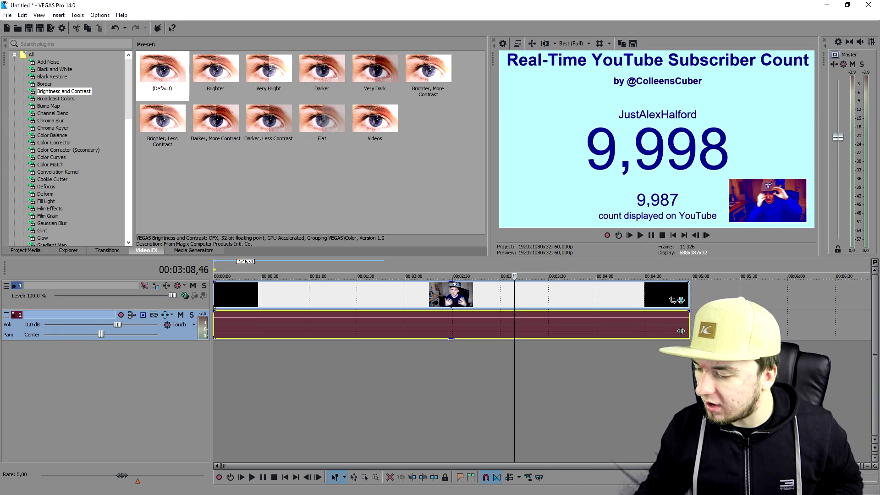
key("alt+Tab")
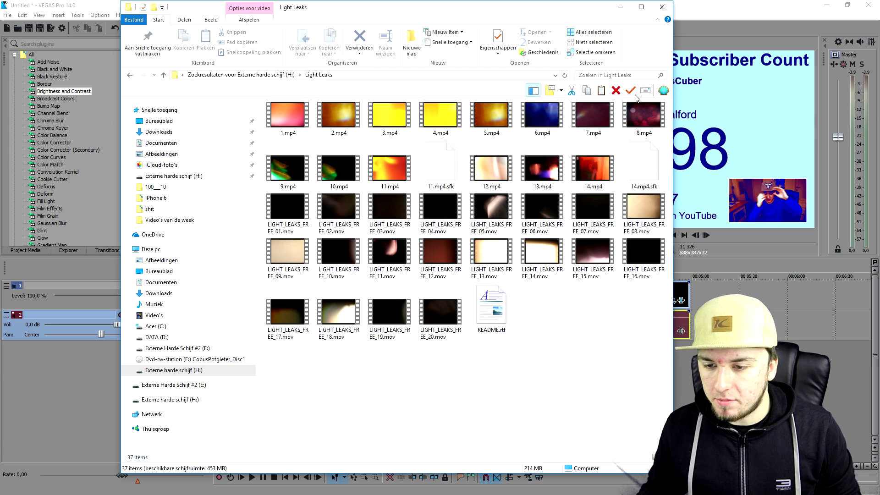
- Preview the light-leak clips 1.mp4, 8.mp4 and 13.mp4
double_click(297, 128)
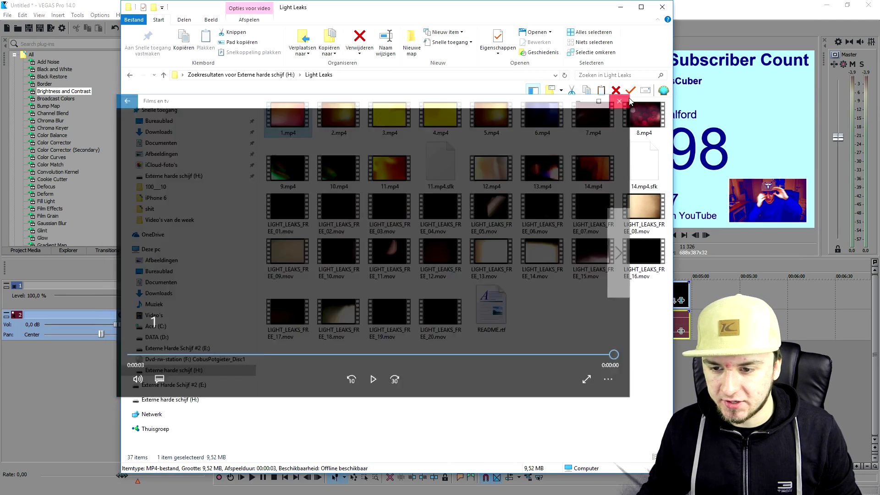
left_click(625, 98)
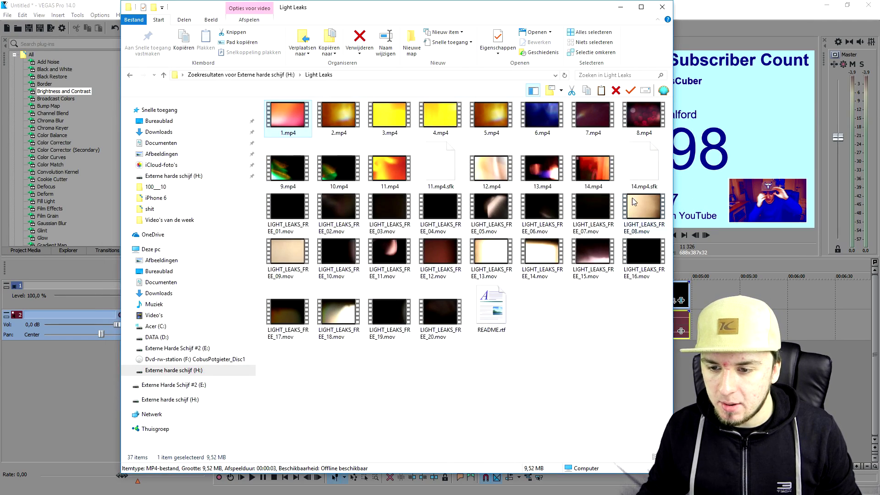
left_click(644, 133)
double_click(645, 132)
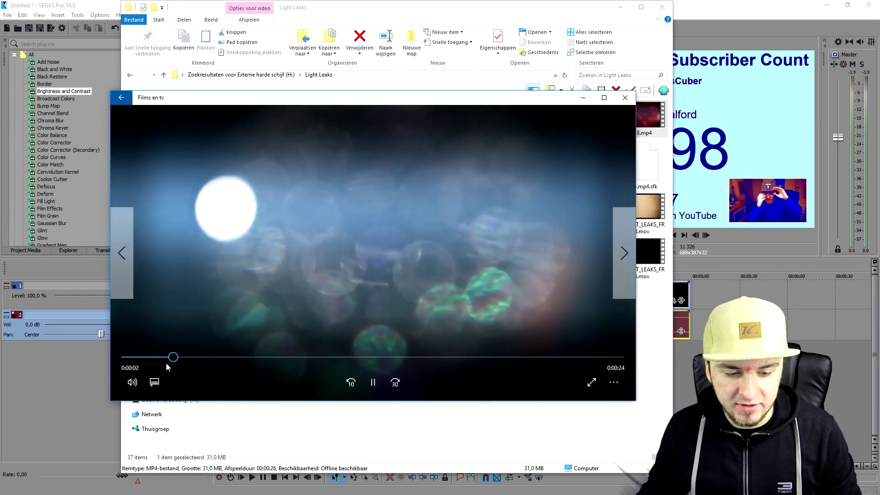
left_click(294, 362)
left_click(625, 98)
double_click(335, 326)
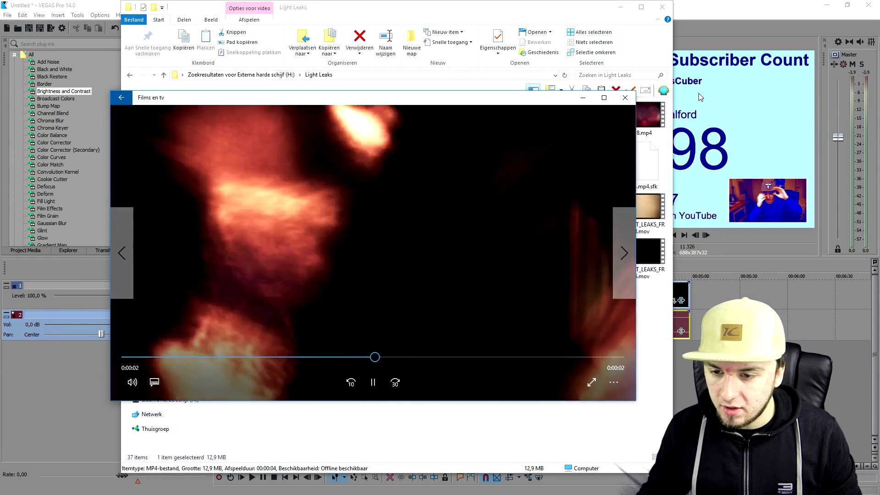
left_click(625, 98)
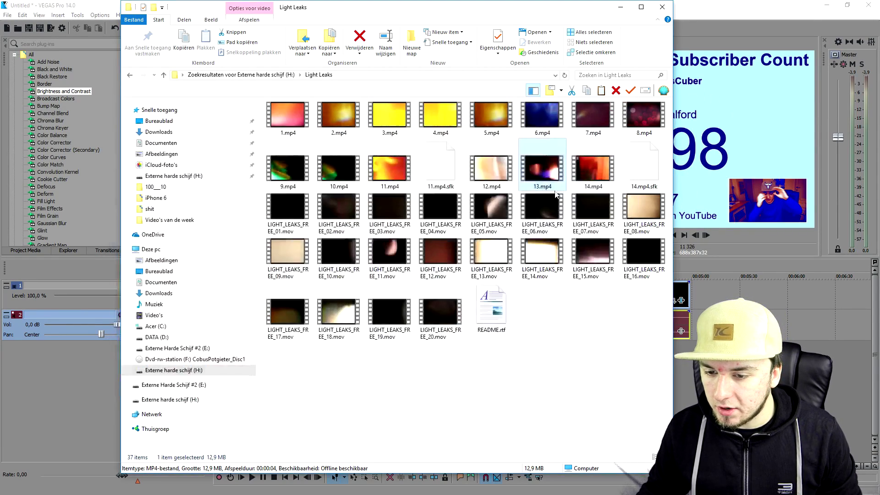
- Preview 14.mp4, then drop 8.mp4 onto the VEGAS timeline after the footage
double_click(586, 184)
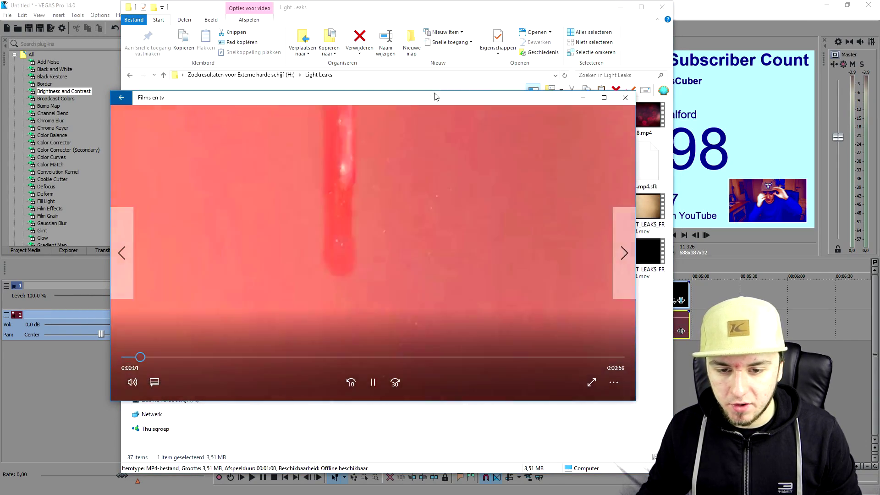
left_click_drag(424, 100, 395, 117)
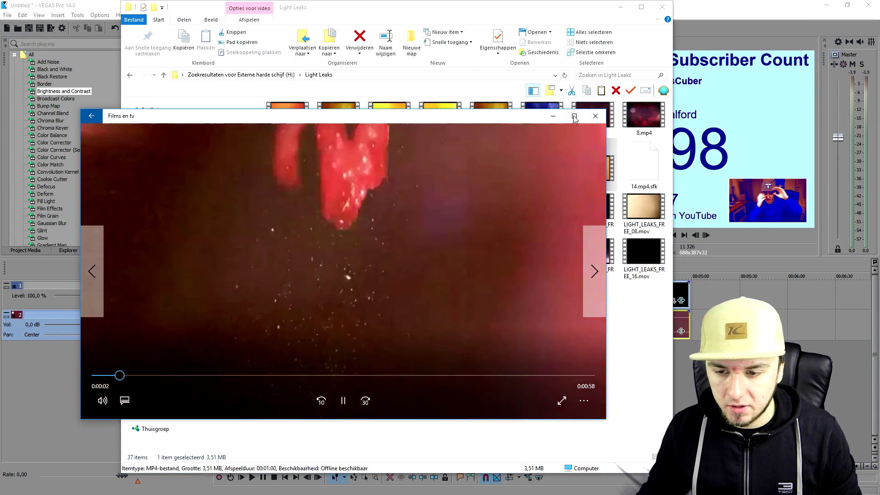
left_click(595, 116)
left_click(644, 132)
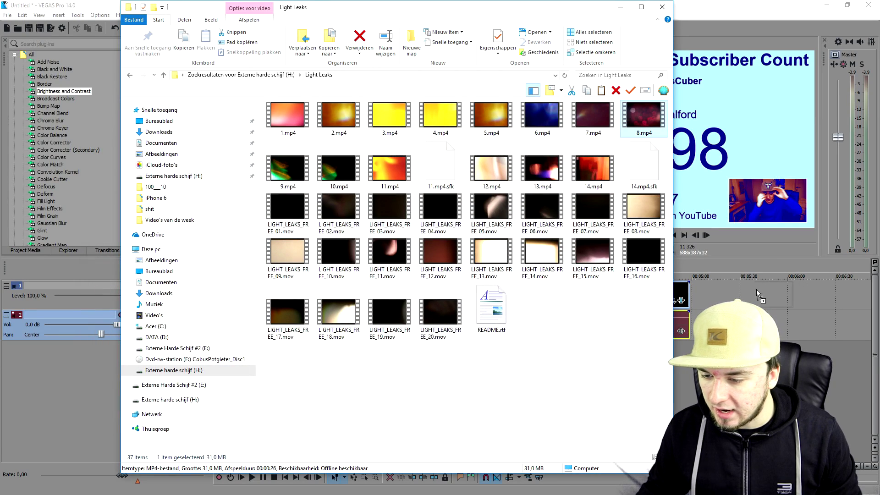
left_click_drag(717, 299, 719, 300)
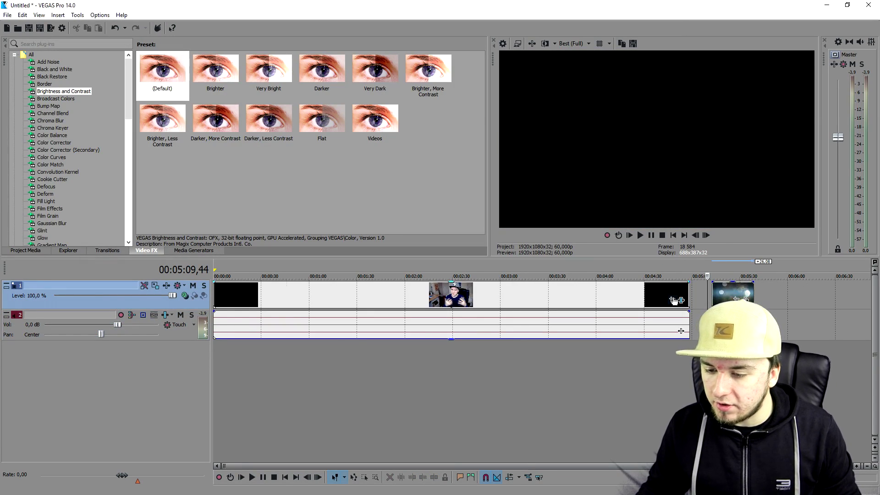
- Insert a new video track above the footage for the light leaks
scroll(521, 300, "up", 4)
right_click(522, 304)
left_click(547, 383)
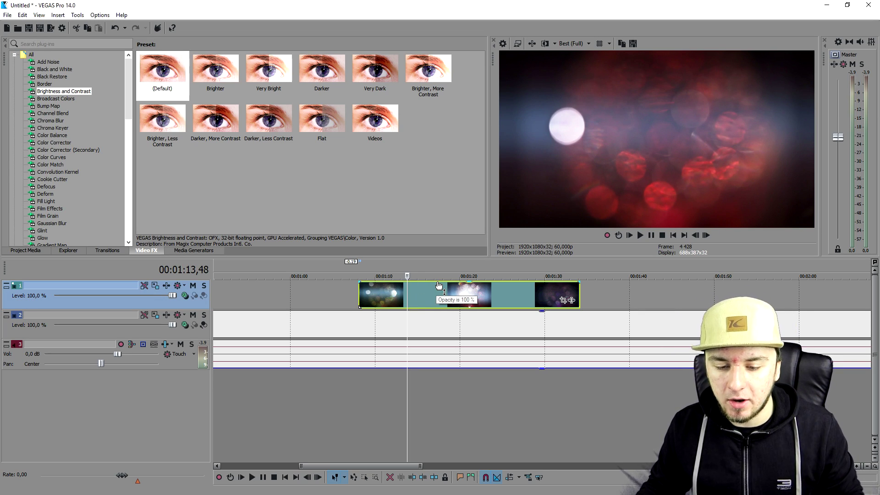
- Adjust the light-leak clips' opacity and bring up the track's compositing mode choices
left_click_drag(435, 287, 439, 306)
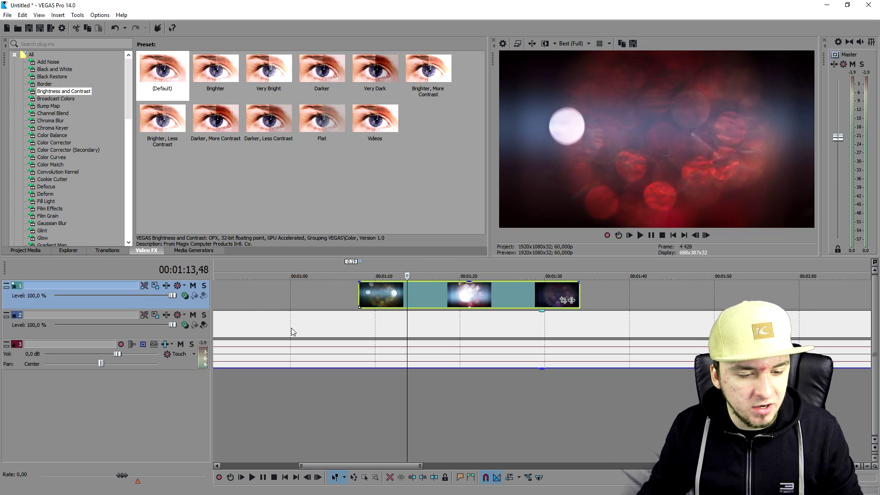
left_click(234, 297)
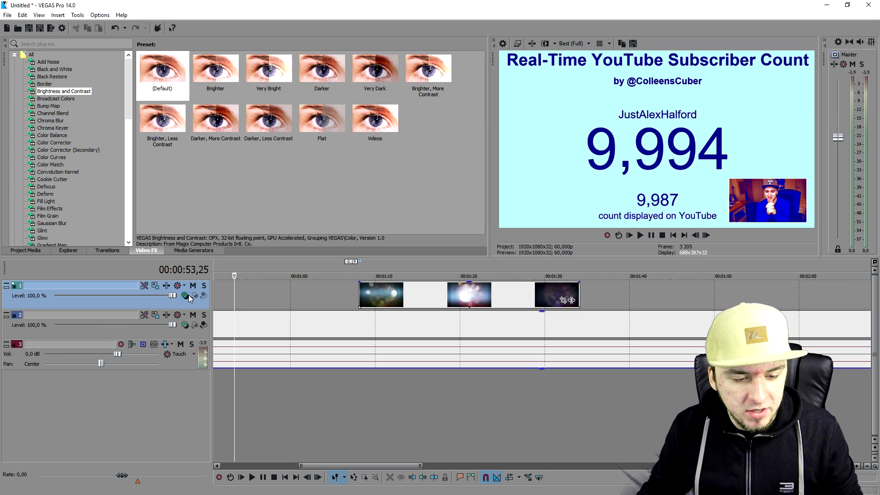
left_click(186, 296)
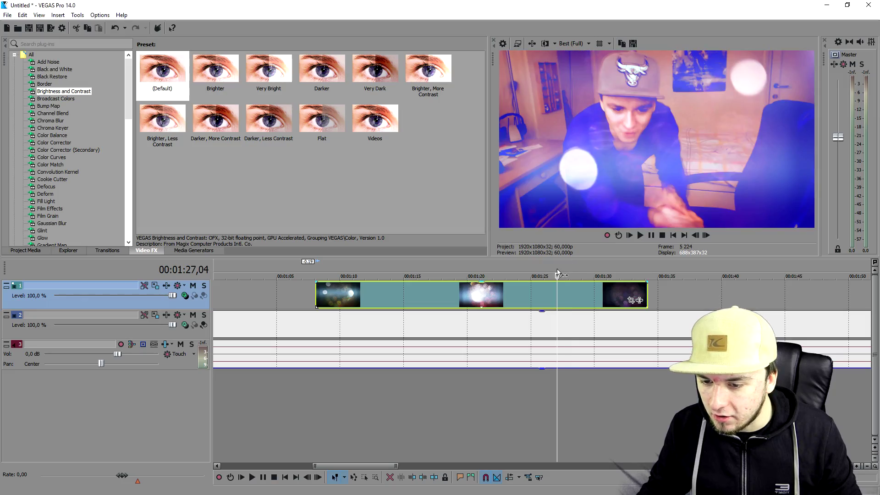
- Replace the old light leak with a new clip near 2:40, without audio, nudged earlier
scroll(445, 289, "down", 5)
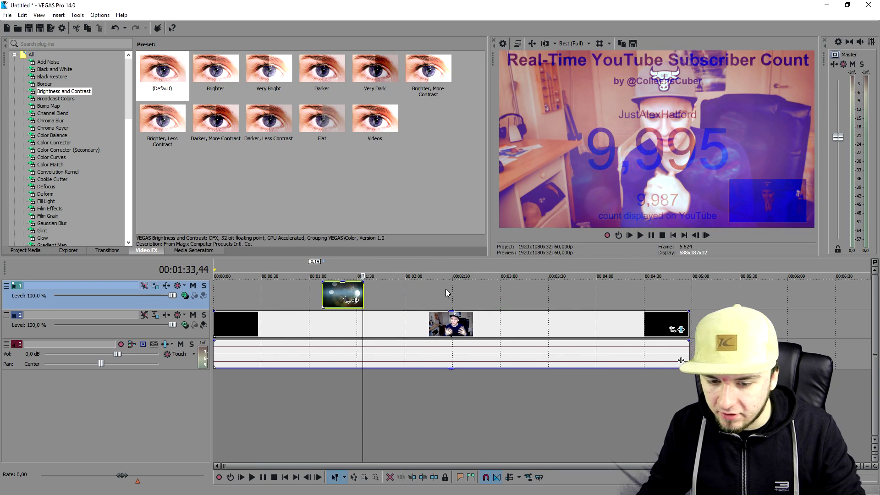
key("Delete")
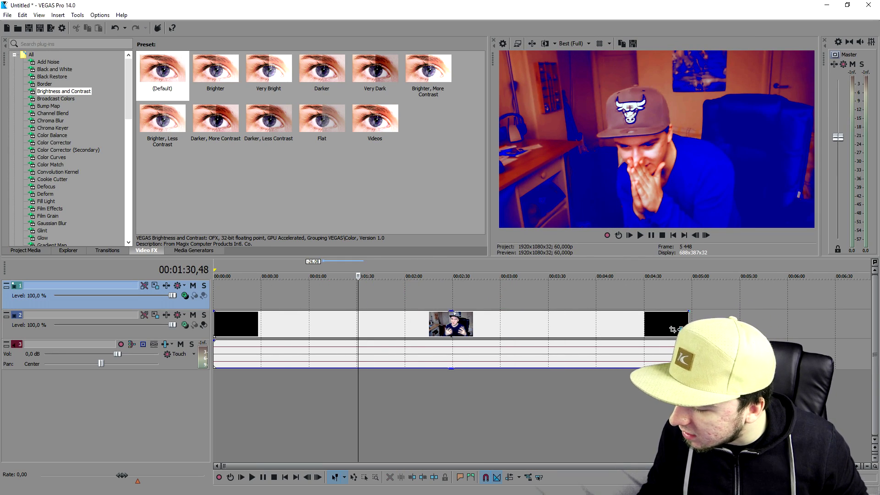
key("alt+Tab")
left_click_drag(490, 168, 477, 296)
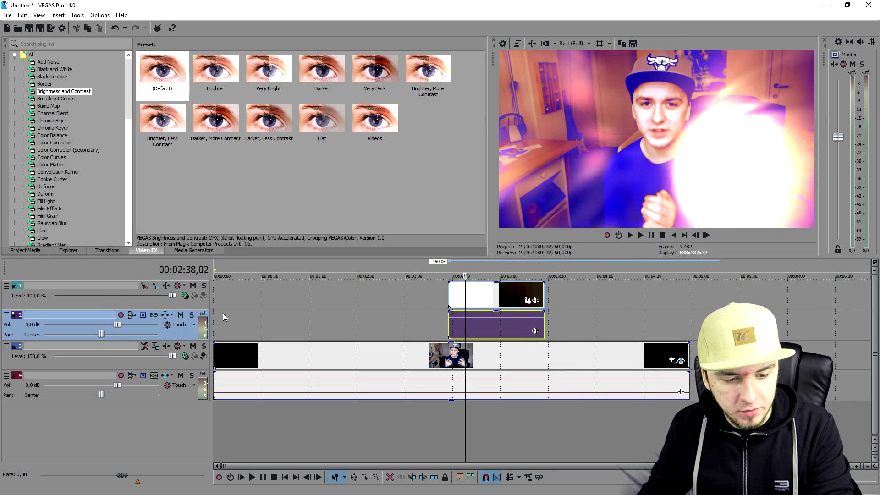
key("Delete")
left_click_drag(516, 287, 431, 268)
- Play back the section with the light leak, then delete the clip
scroll(605, 285, "up", 3)
key("space")
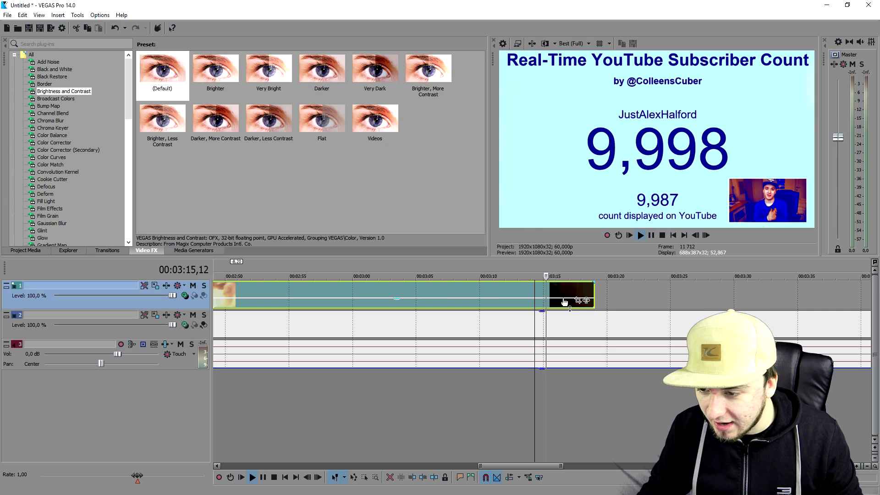
scroll(514, 301, "down", 4)
key("space")
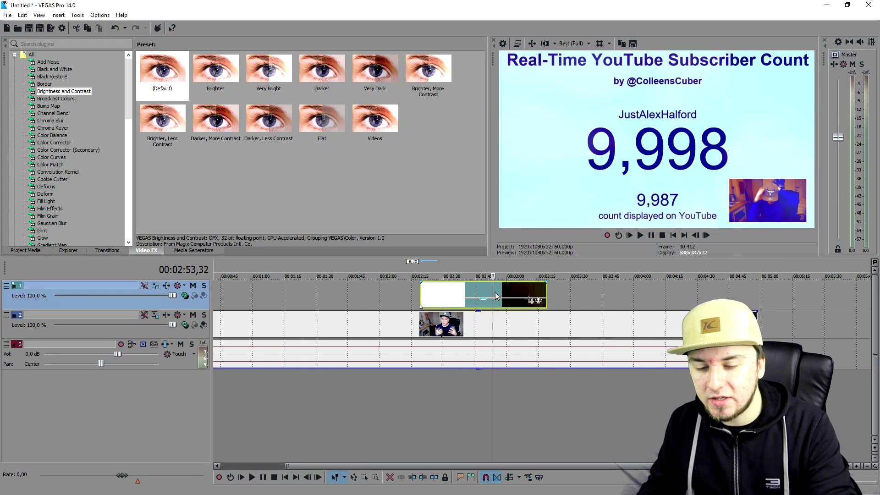
key("Delete")
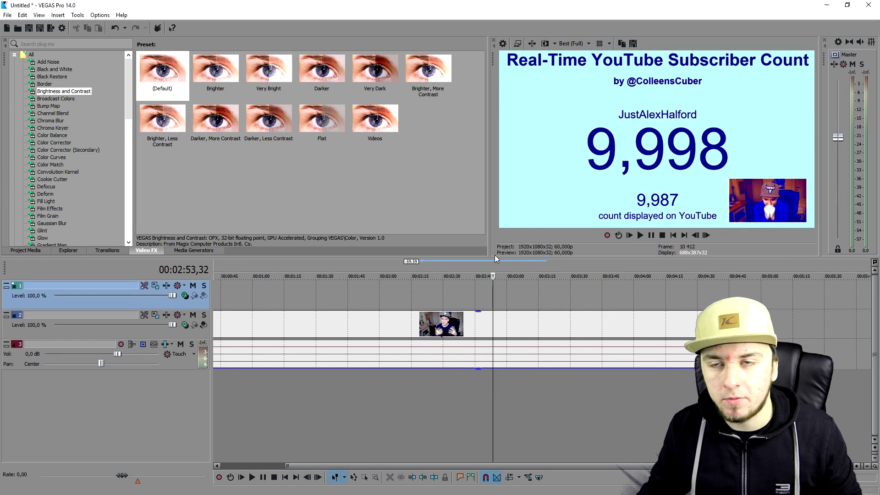